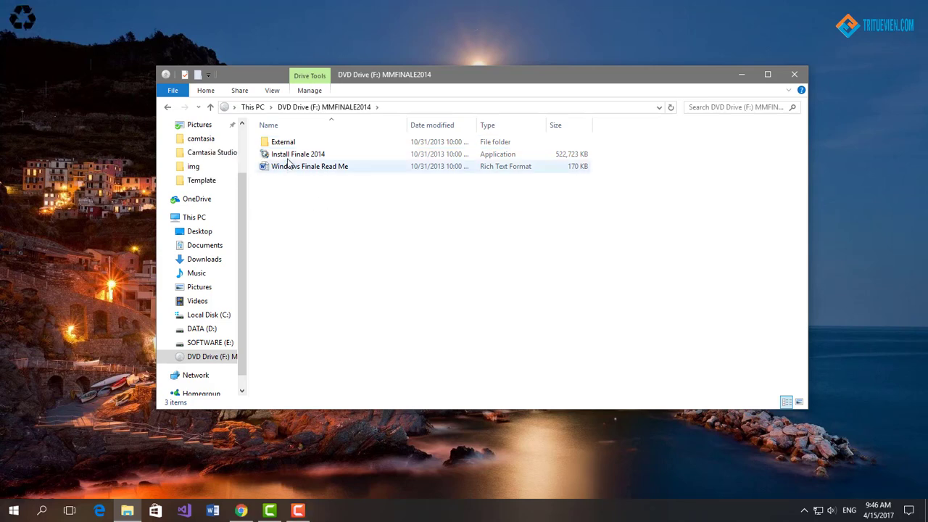
Run the Install Finale 2014 application as administrator and accept the terms of its License Agreement.
click(288, 155)
right_click(288, 156)
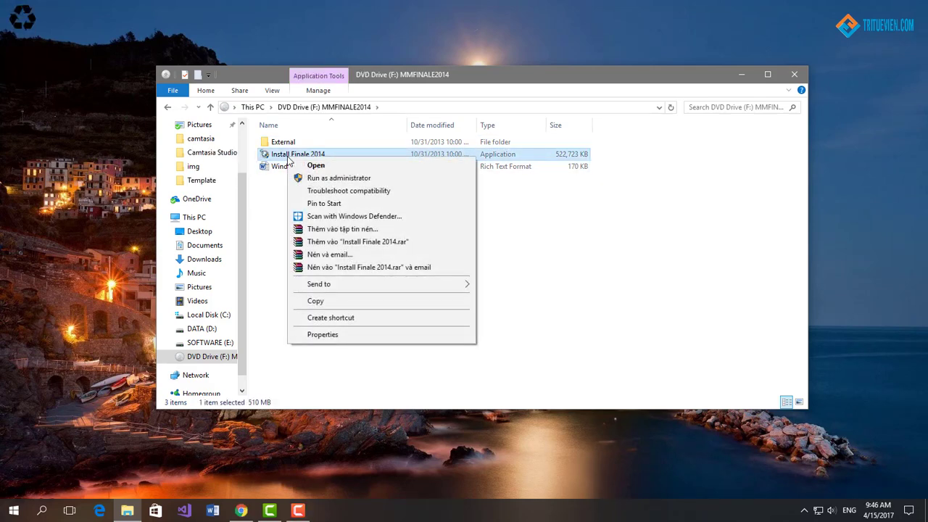
click(346, 181)
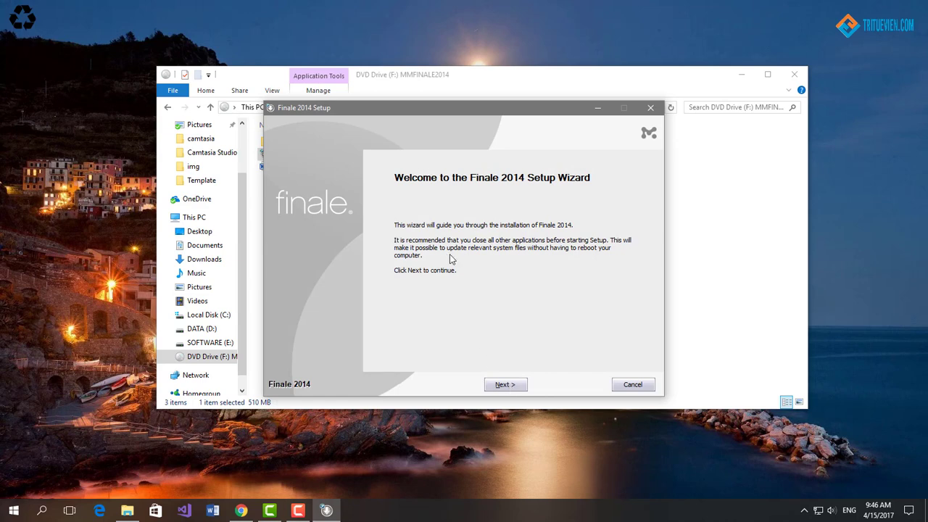
click(506, 385)
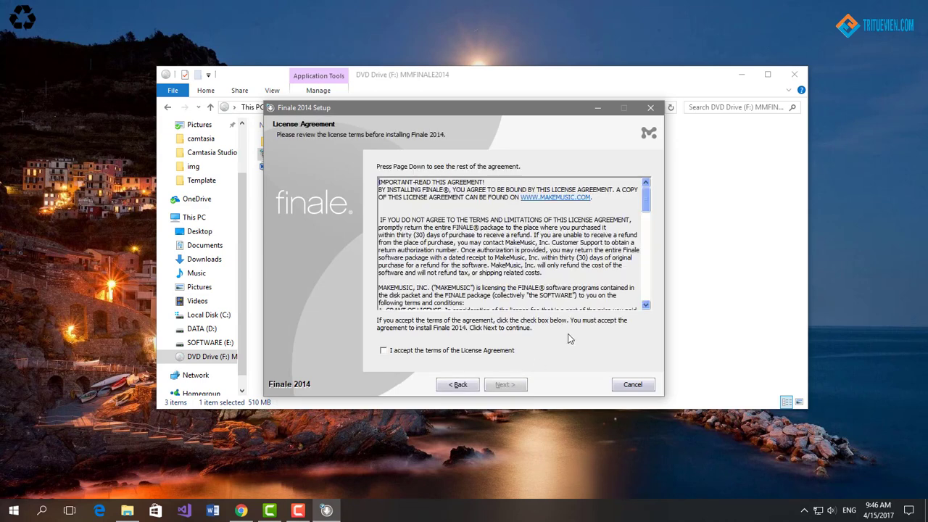
click(401, 354)
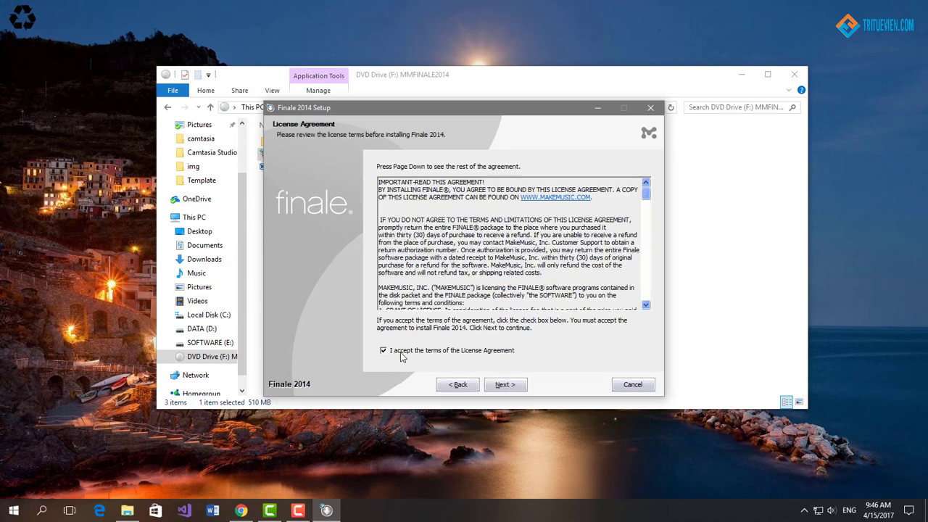
click(510, 388)
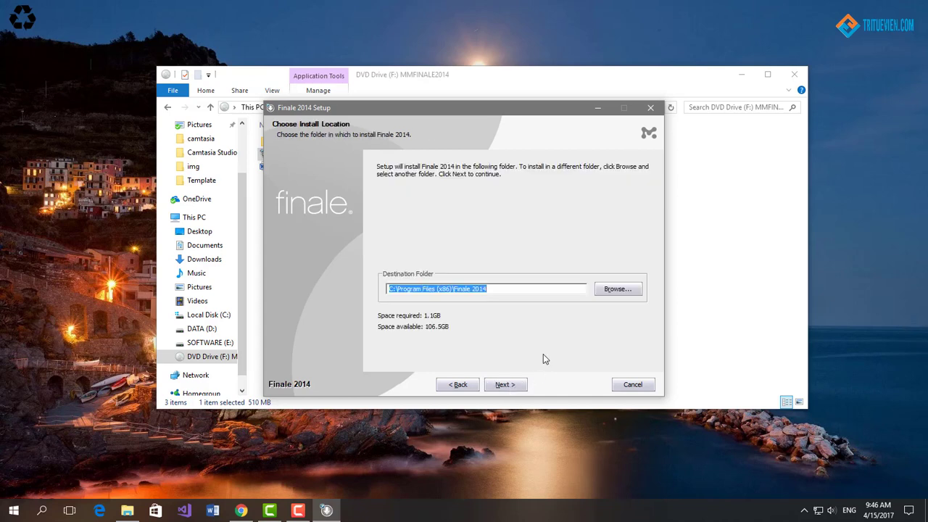
Install Finale 2014 with the default destination folder, all preselected components and the Finale 2014 Start Menu folder.
click(510, 389)
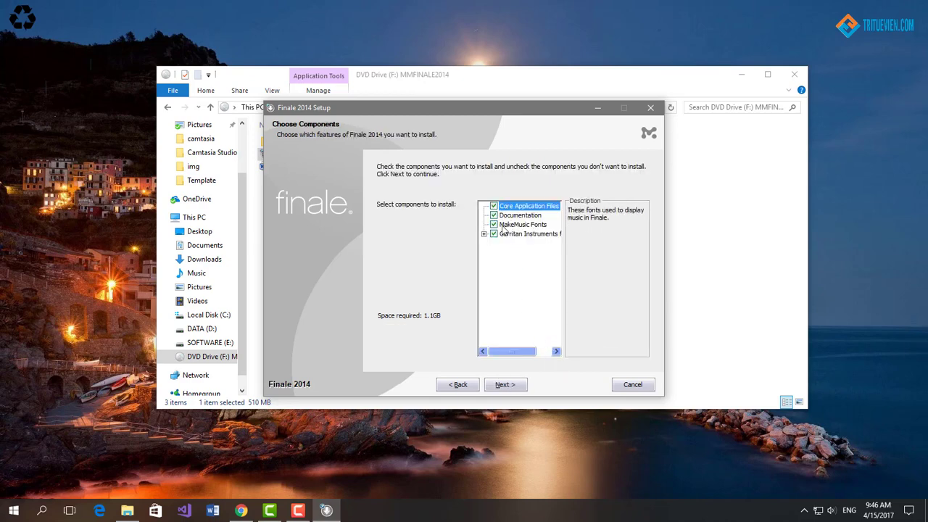
click(510, 389)
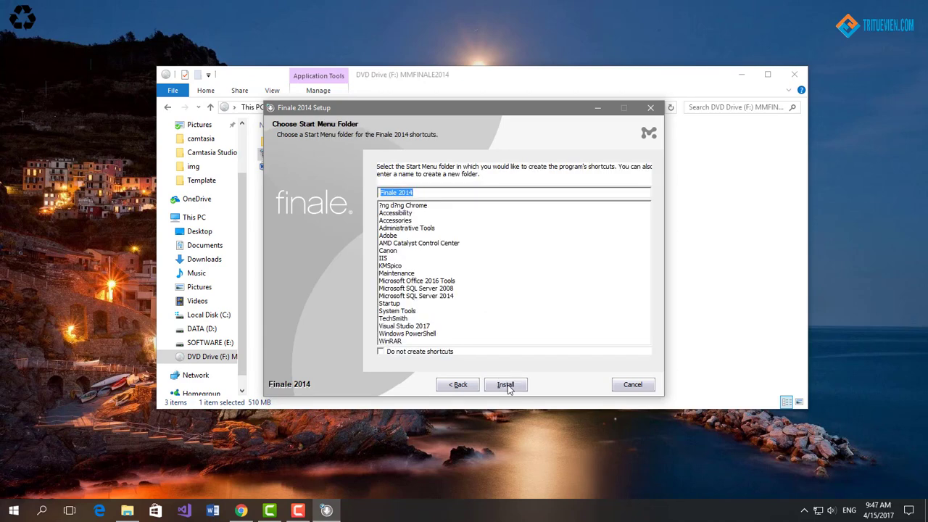
click(508, 386)
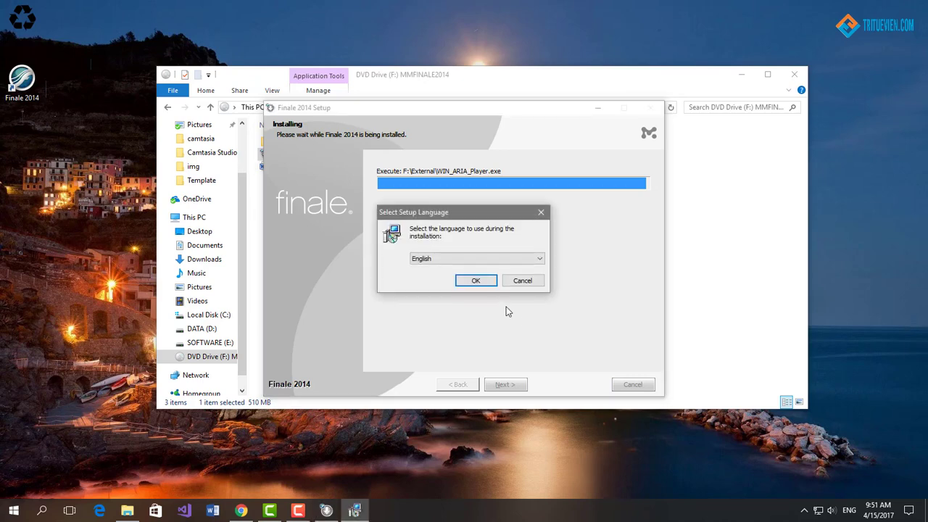
Start the English ARIA Player 1.620 installation with the Standalone and VST plug-in components, accepting the Microsoft Visual C++ 2005 license terms.
click(478, 281)
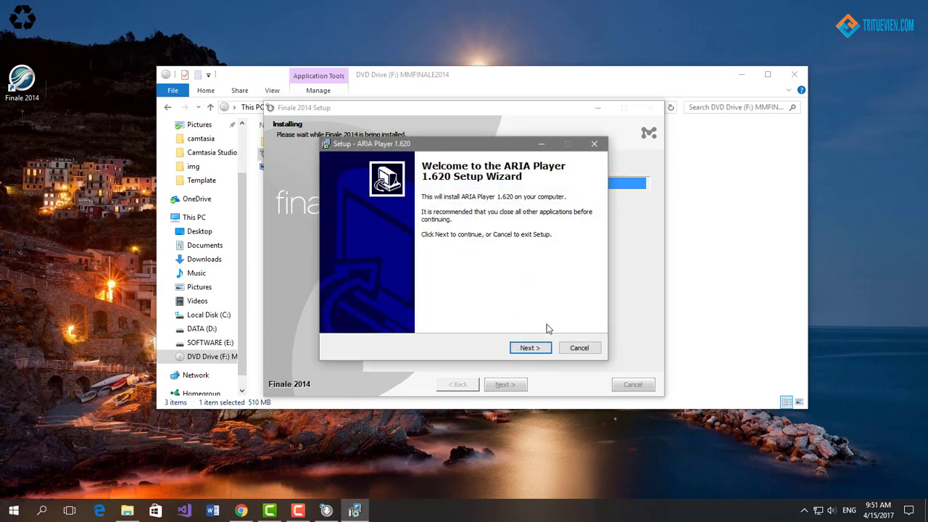
click(540, 348)
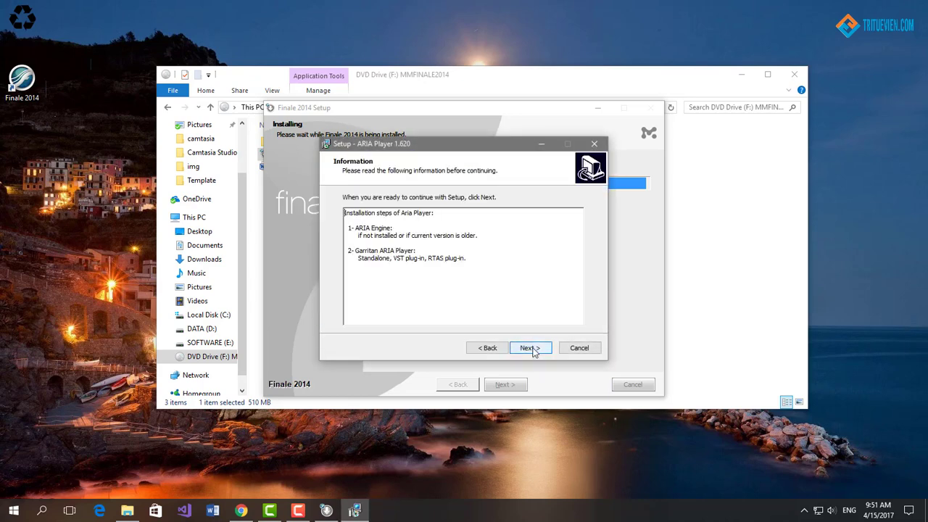
click(533, 350)
click(533, 351)
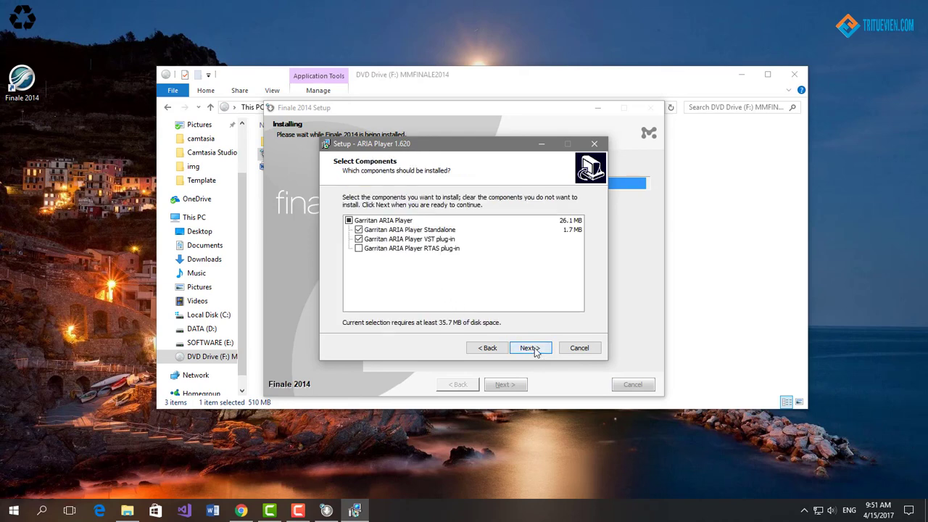
click(535, 351)
click(530, 348)
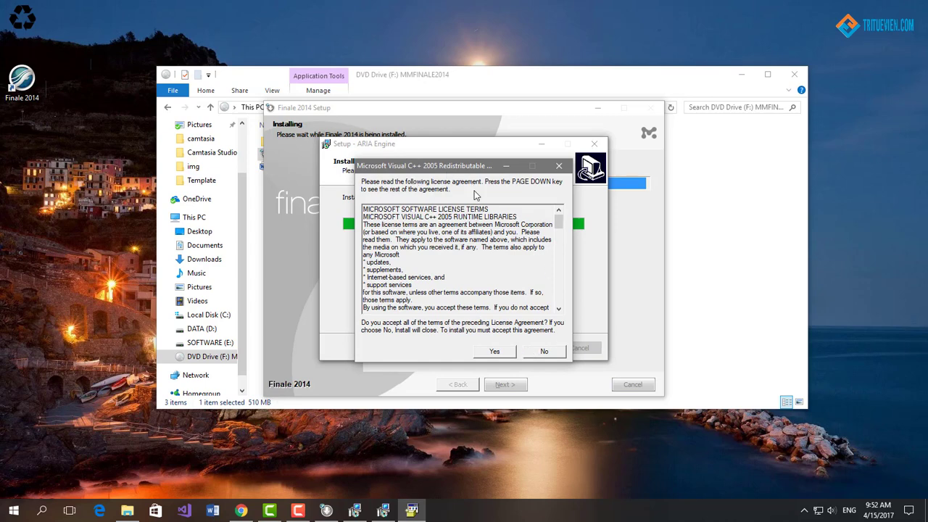
click(496, 352)
click(496, 351)
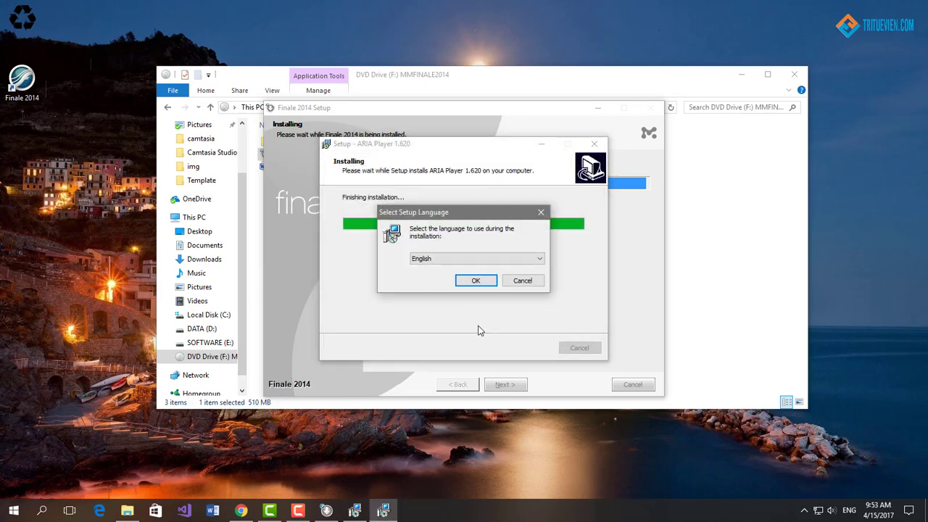
Set up Garritan ARIA Player in English, accept its license agreement and keep C:\vstplugins as the VST directory.
click(475, 282)
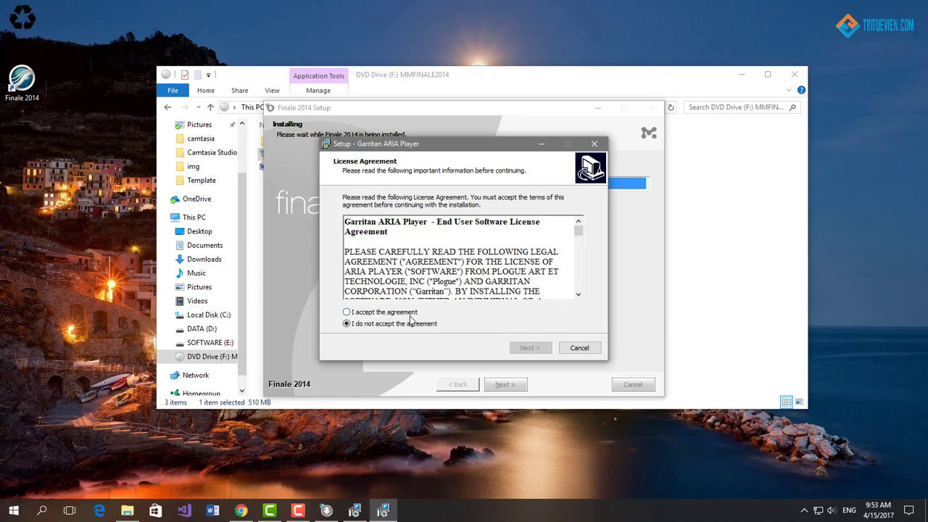
click(392, 313)
click(529, 349)
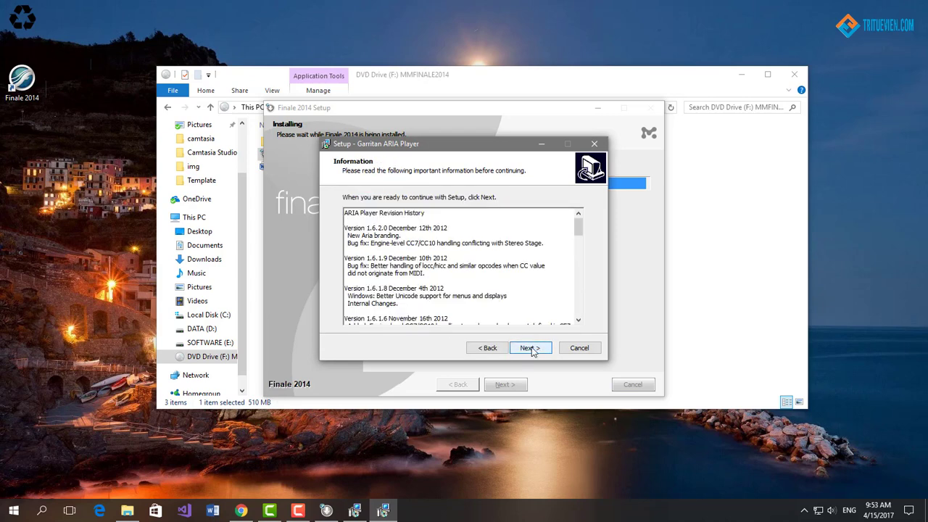
click(531, 349)
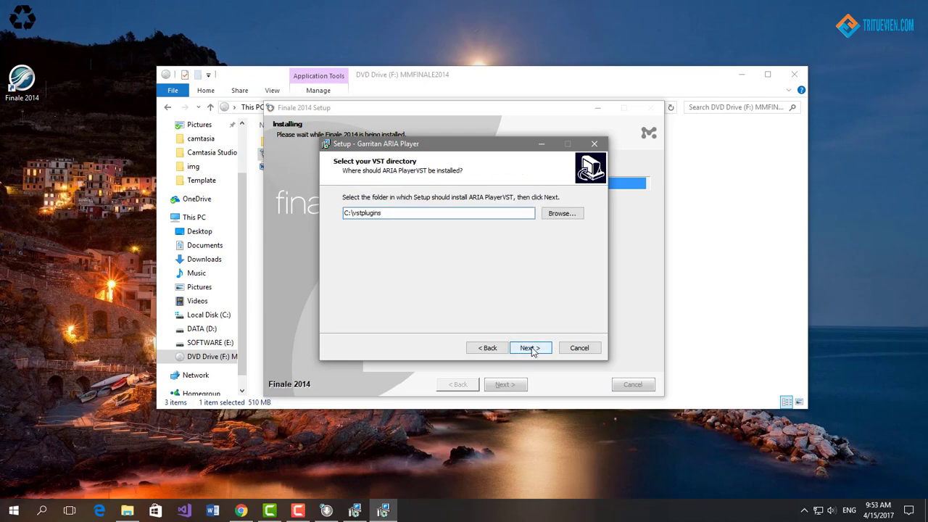
click(532, 348)
click(532, 349)
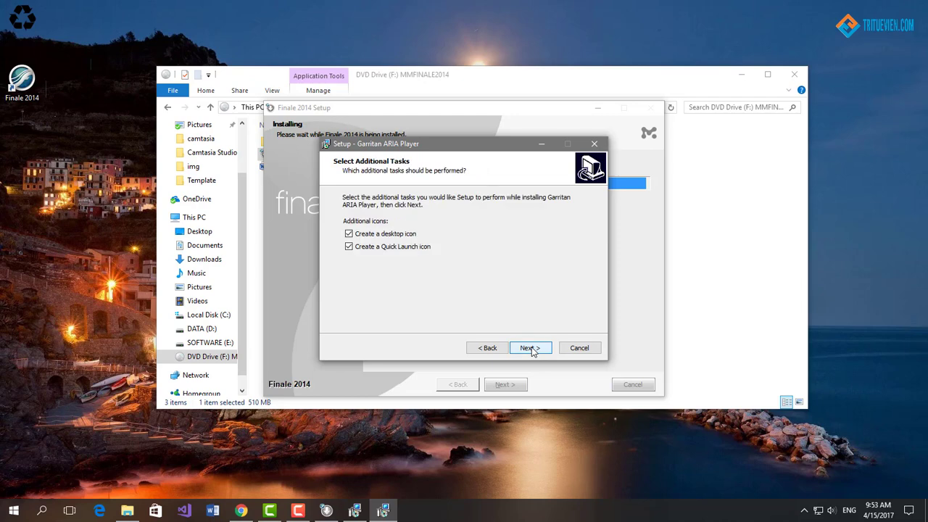
Turn off the desktop icon option, install Garritan ARIA Player and finish the ARIA Player setup.
click(377, 234)
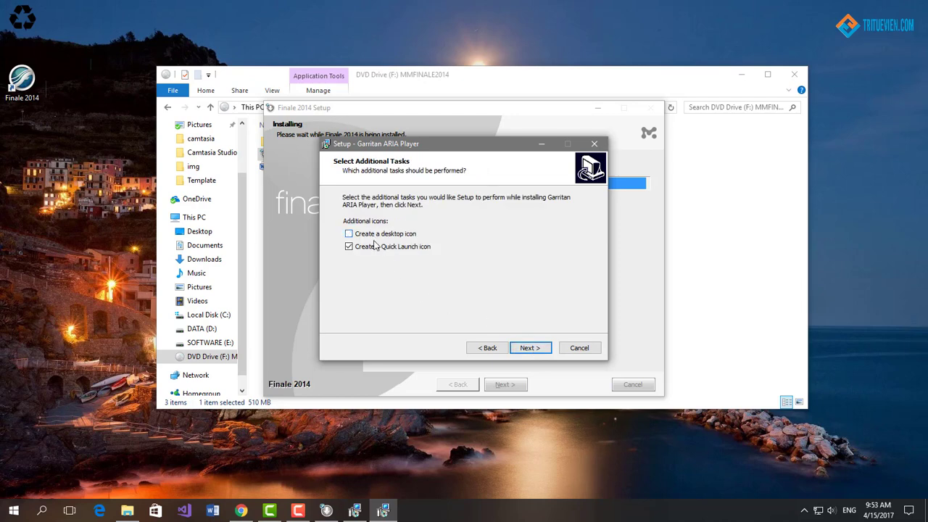
click(516, 348)
click(530, 349)
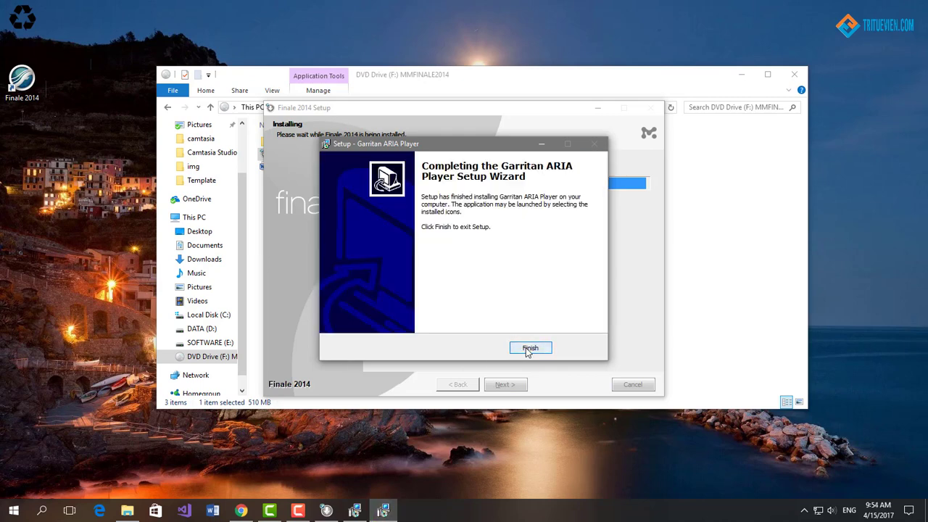
click(529, 350)
click(529, 348)
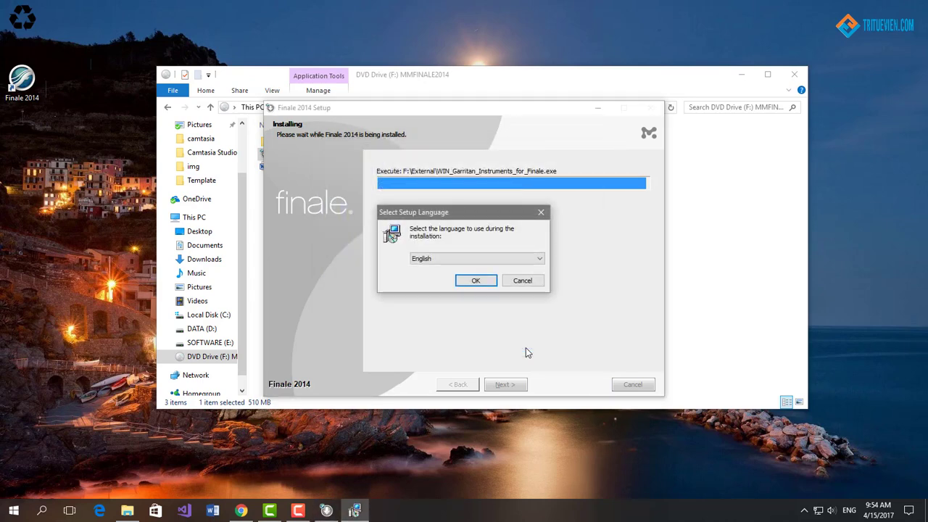
Begin the Garritan Instruments for Finale setup in English and accept its license agreement.
click(486, 282)
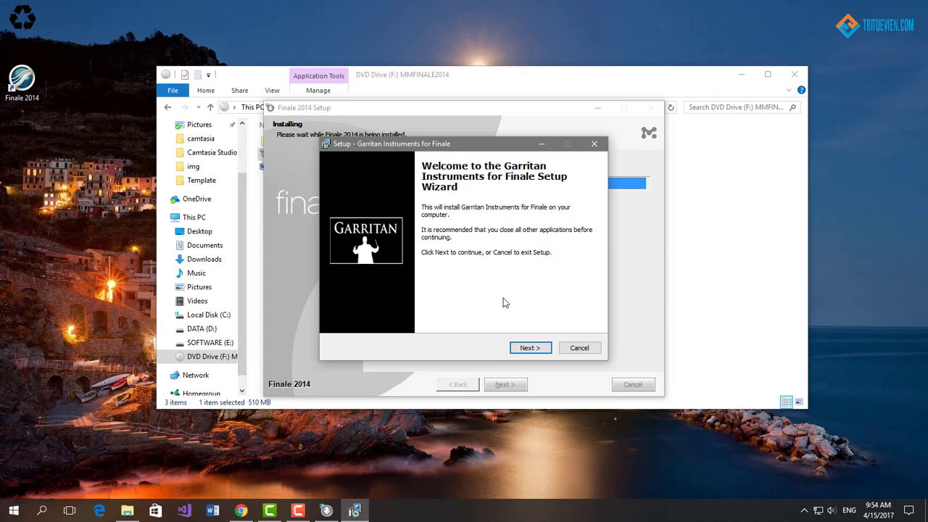
click(533, 349)
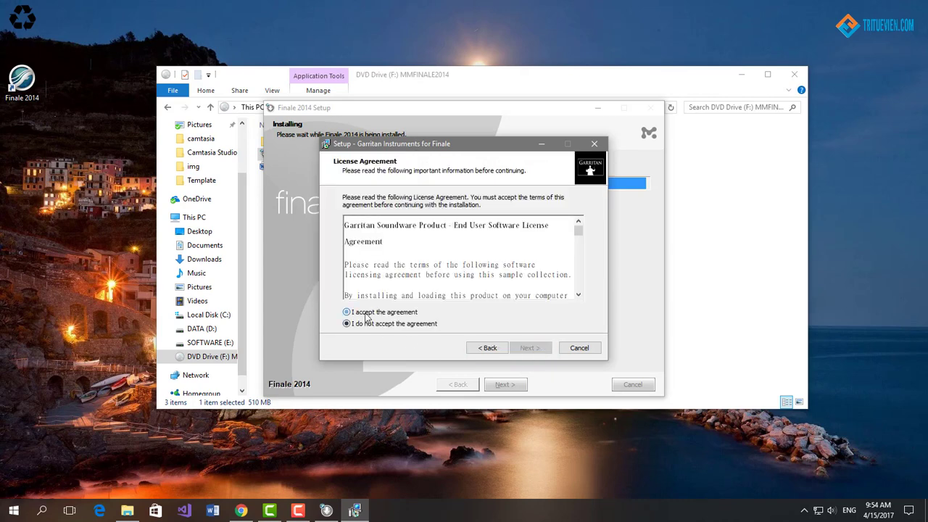
click(366, 314)
click(527, 348)
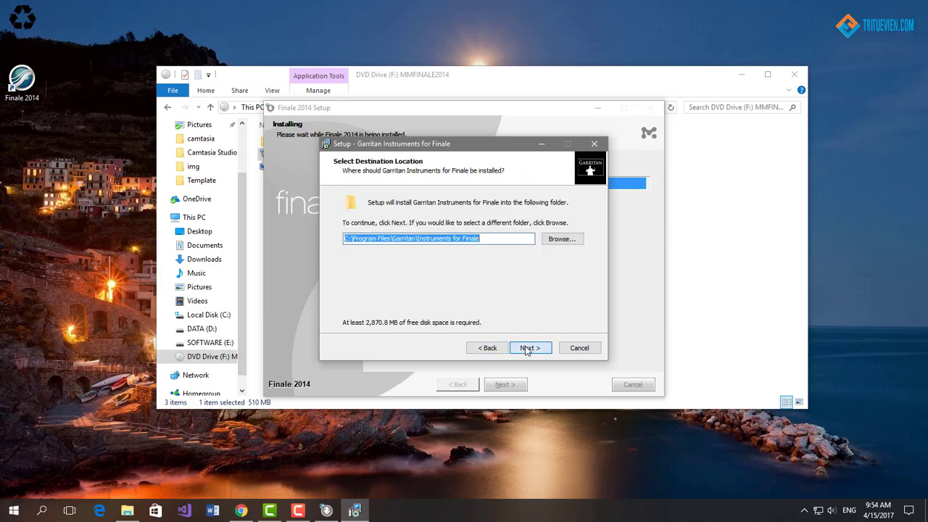
Install Garritan Instruments for Finale into C:\Program Files\Garritan\Instruments for Finale with the Garritan ARIA Player Start Menu folder.
click(528, 349)
click(527, 349)
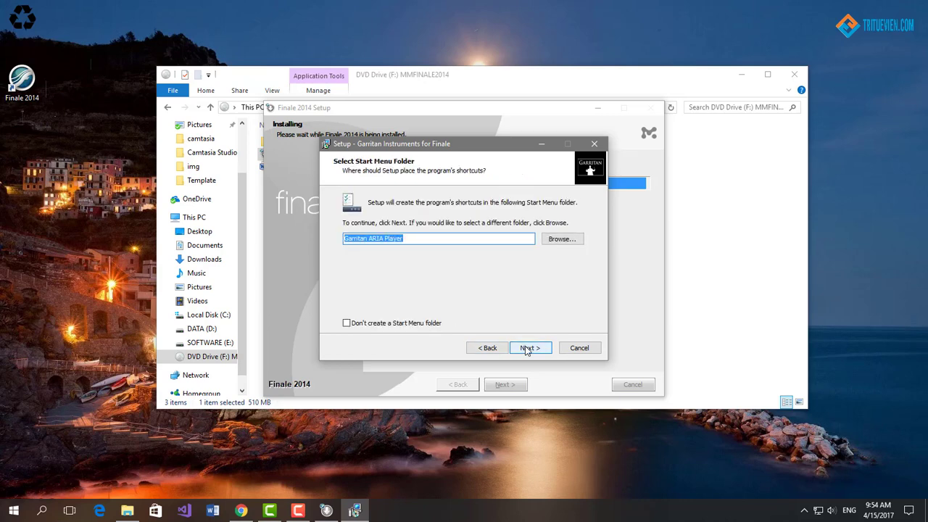
click(527, 348)
click(530, 349)
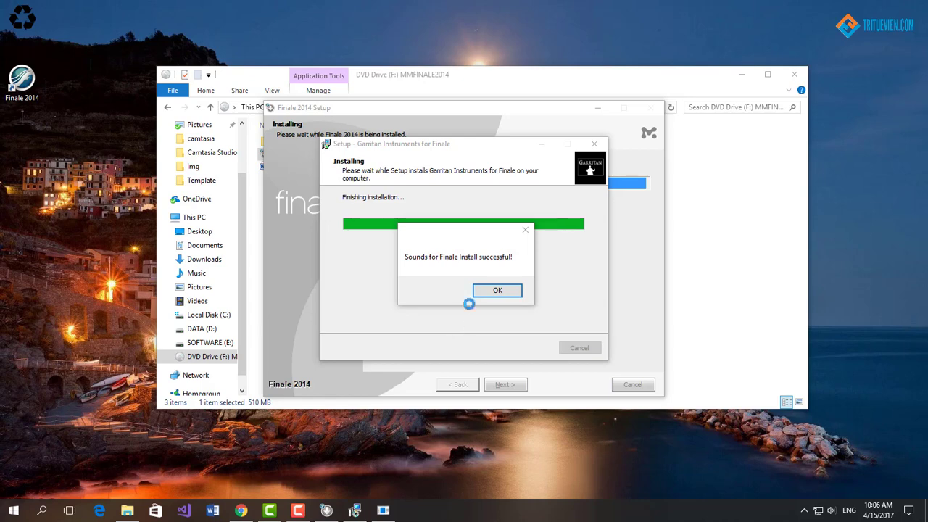
Finish the Garritan Instruments setup and close the Finale 2014 Setup Wizard without showing the Readme.
click(499, 292)
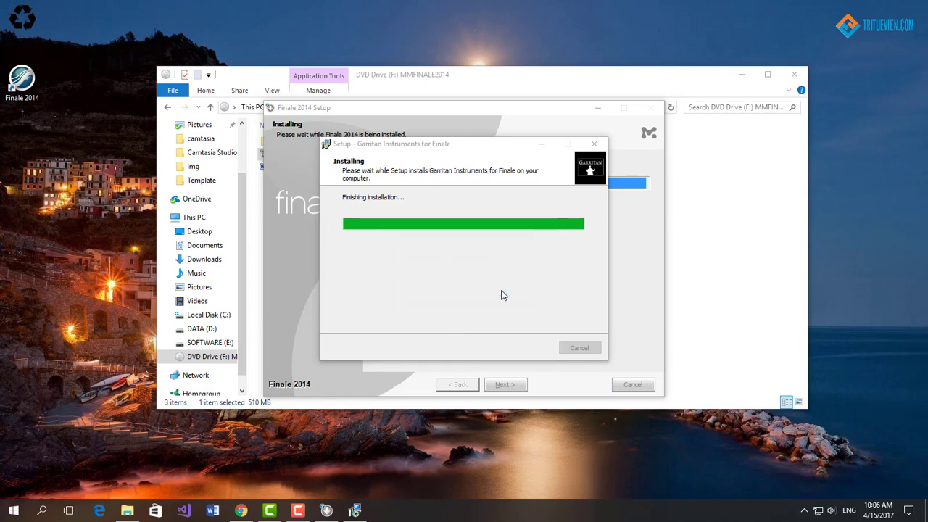
click(533, 348)
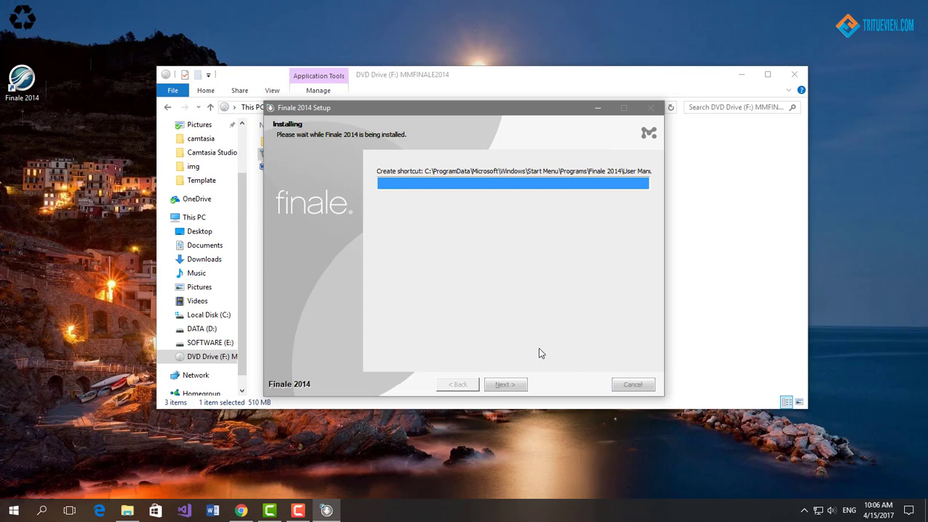
click(509, 384)
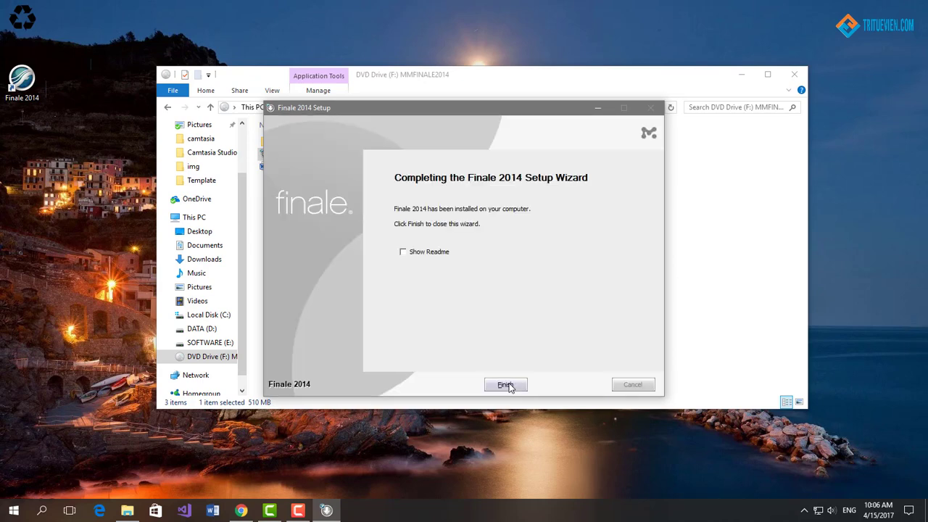
click(507, 385)
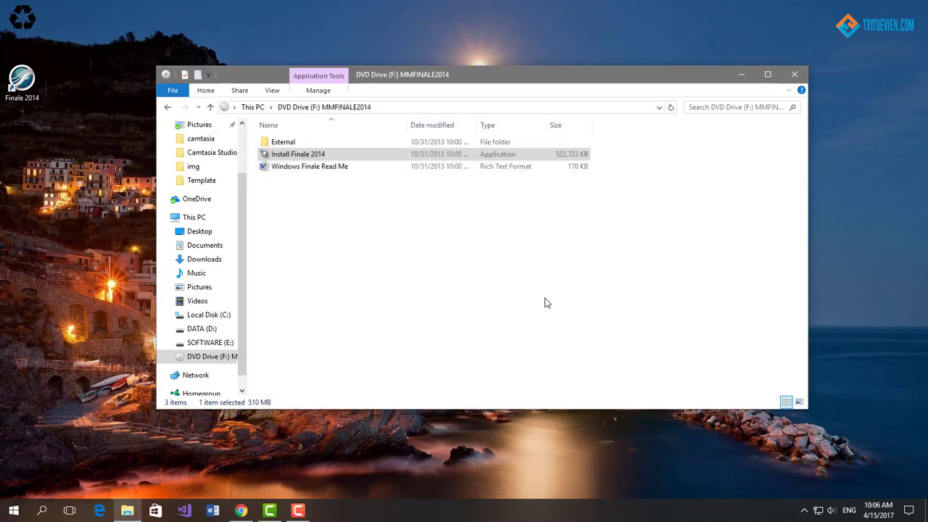
Eject the MMFINALE2014 disc from DVD drive F: and refresh the desktop.
right_click(211, 362)
click(246, 303)
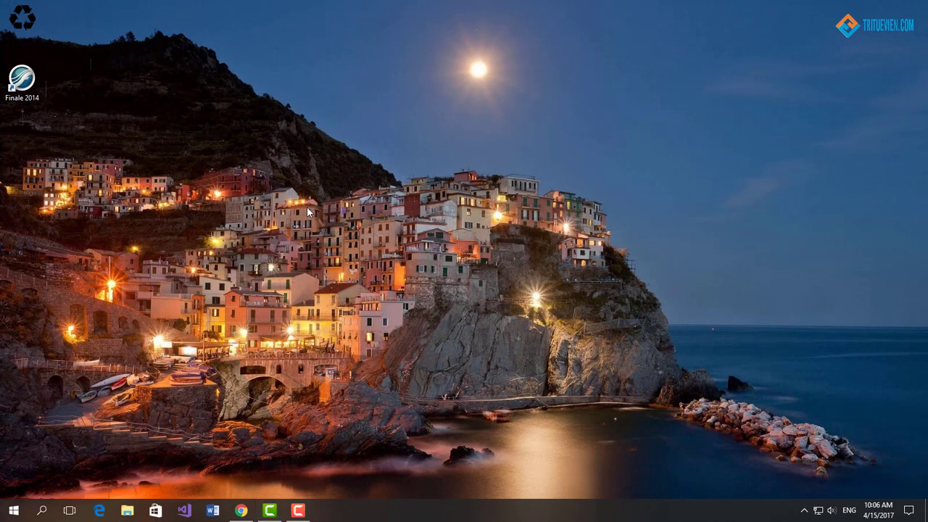
right_click(304, 208)
click(351, 259)
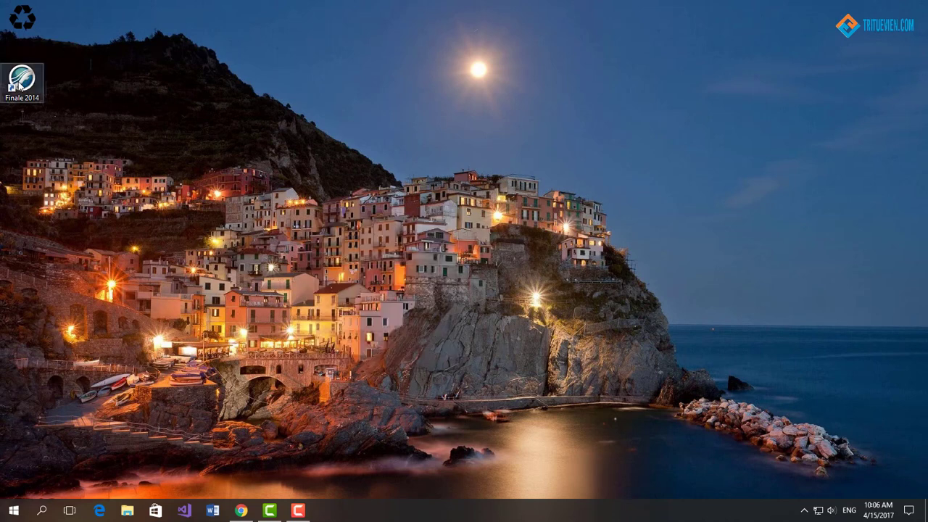
Launch Finale 2014 as administrator from its desktop shortcut and create a new default document.
right_click(20, 86)
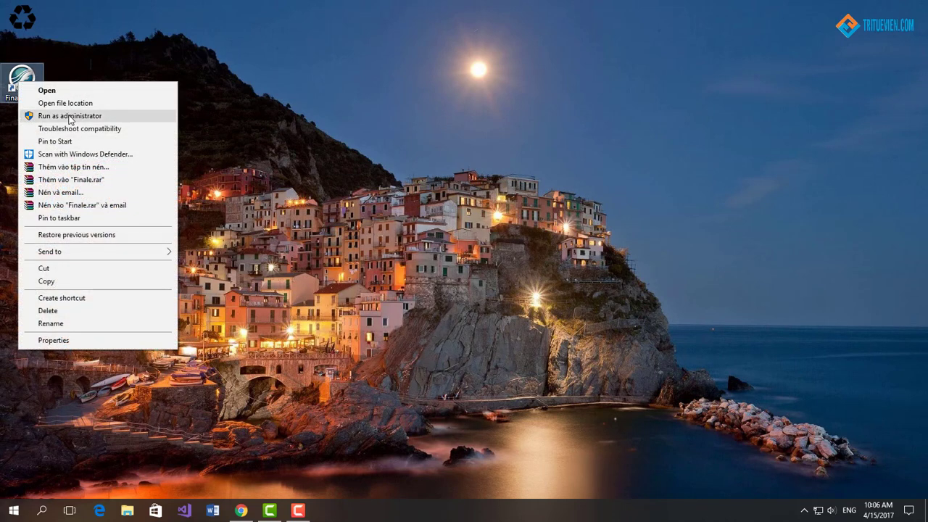
click(69, 118)
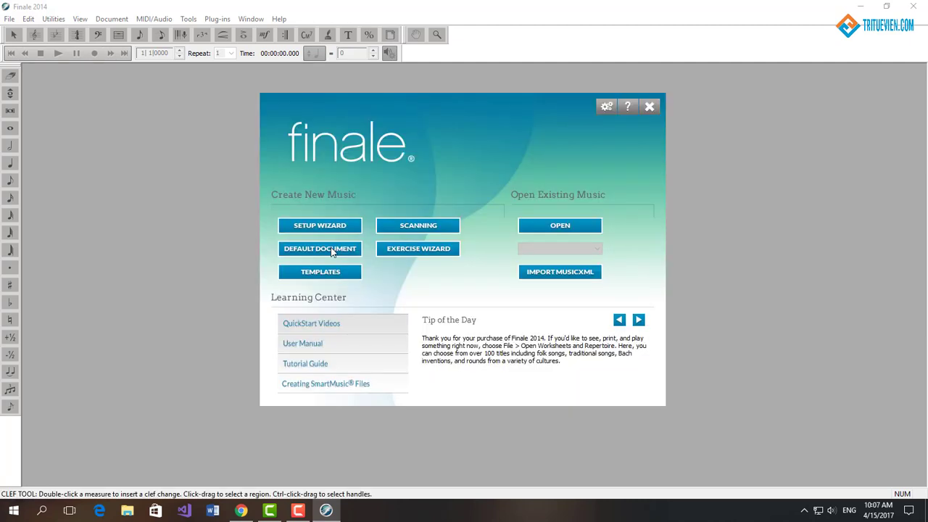
click(332, 249)
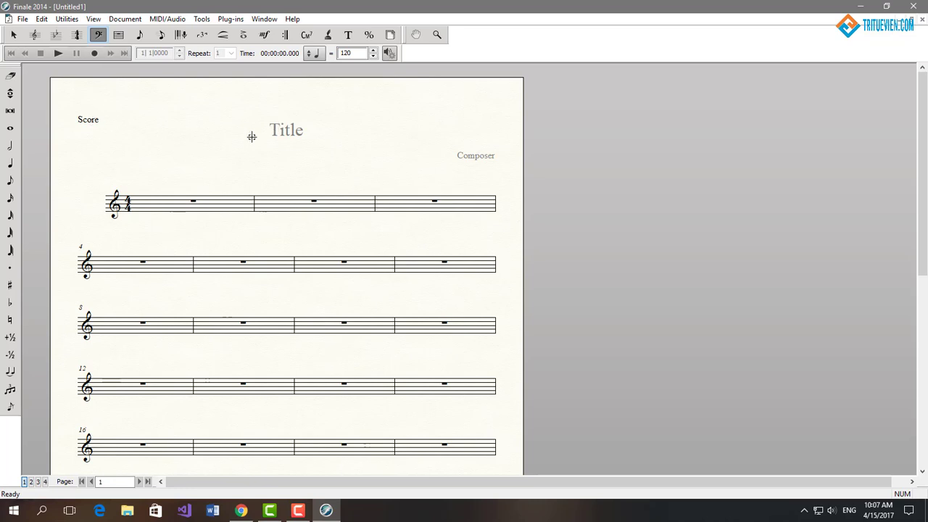
scroll(384, 198, down, 5)
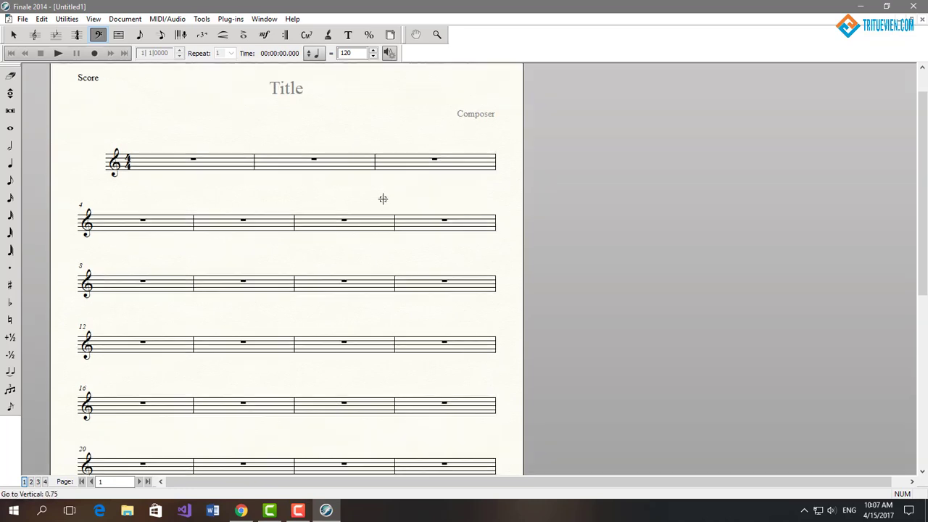
Change the time signature to 2/4 from measure 1 to the next time change with the Time Signature tool.
scroll(383, 199, down, 3)
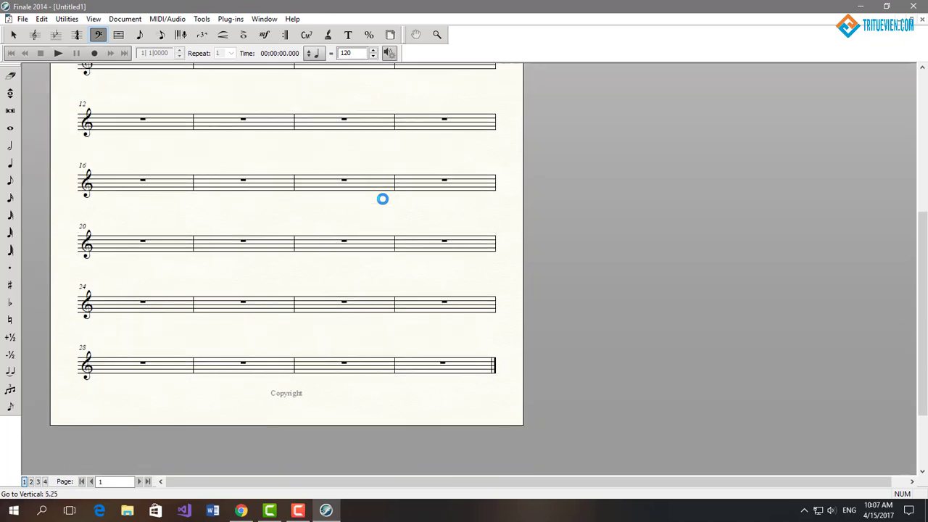
scroll(388, 210, up, 4)
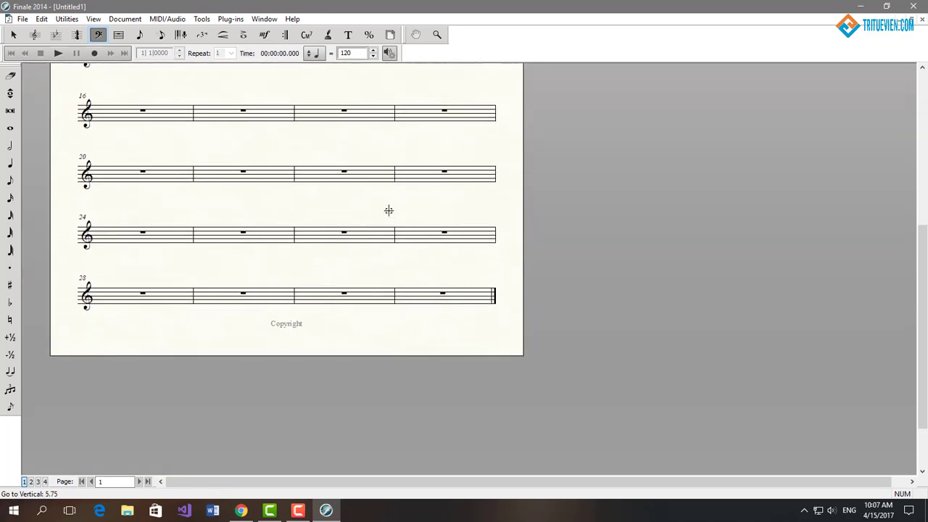
scroll(388, 211, up, 5)
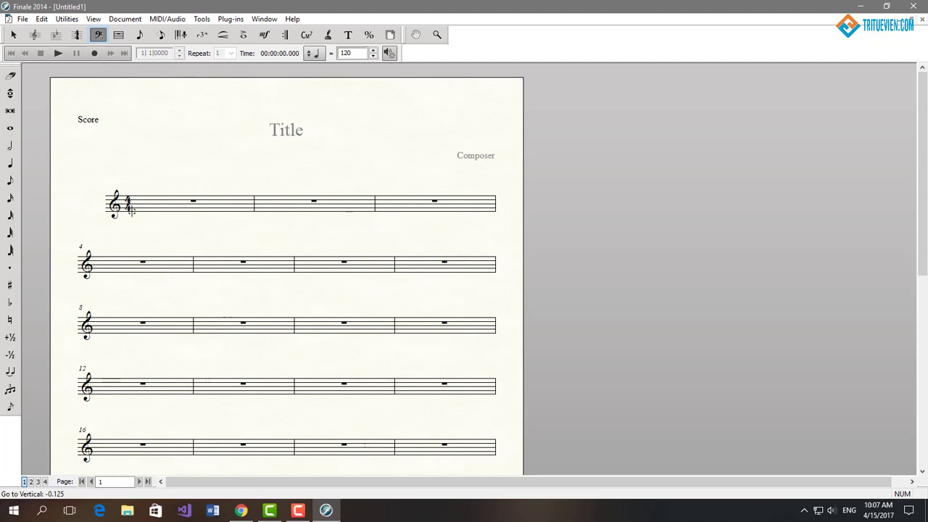
click(77, 34)
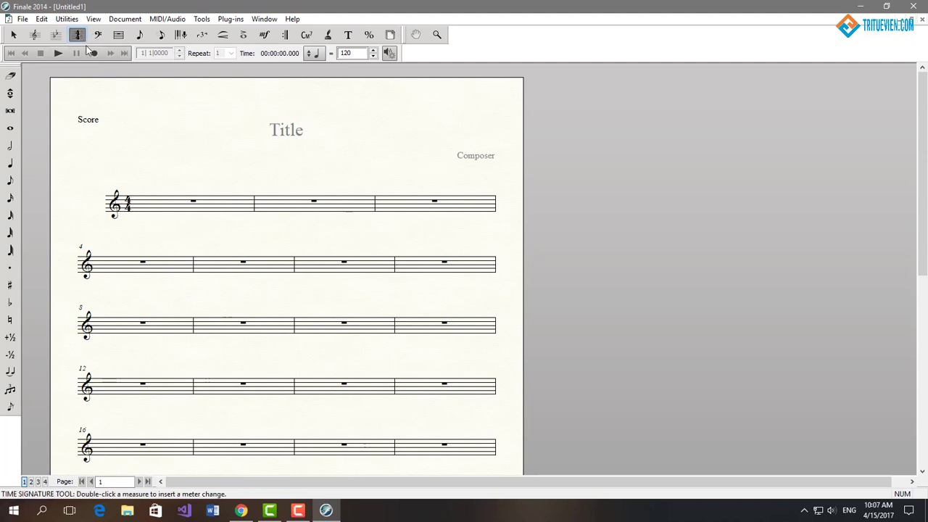
double_click(136, 204)
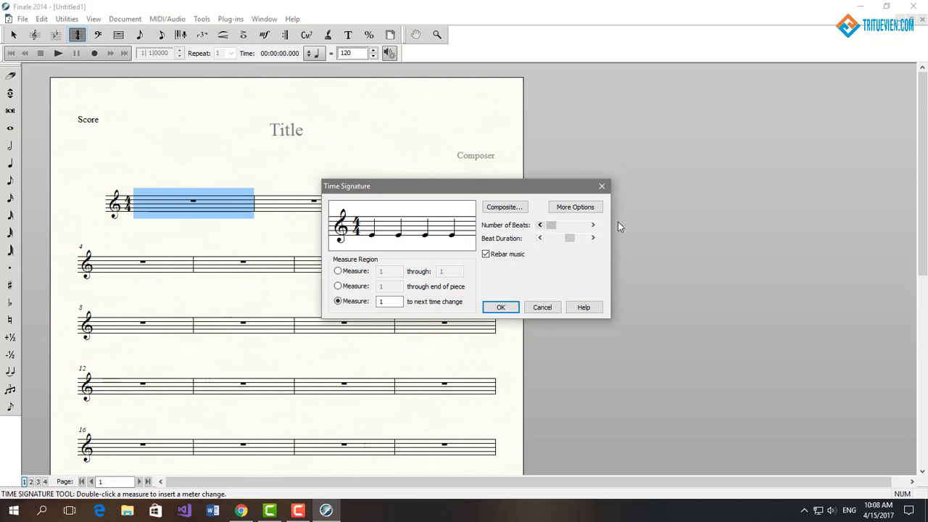
click(540, 225)
click(541, 225)
click(502, 308)
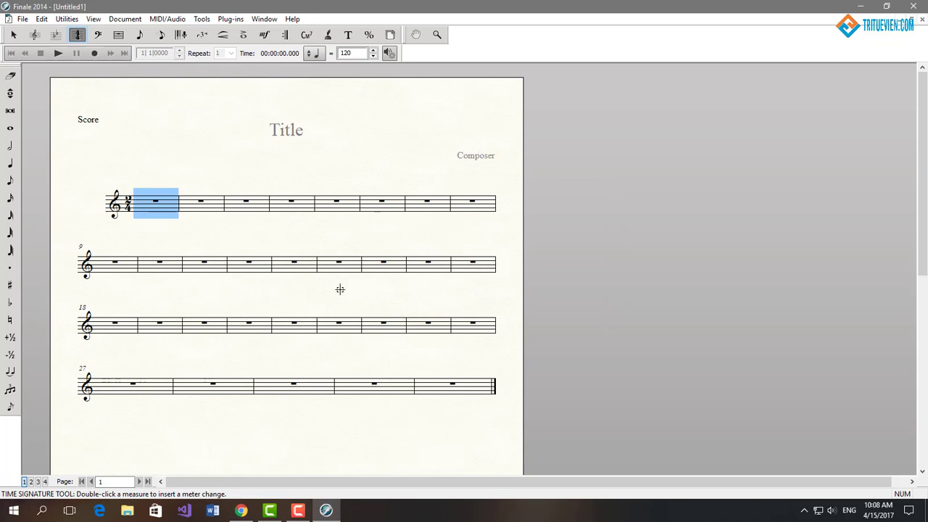